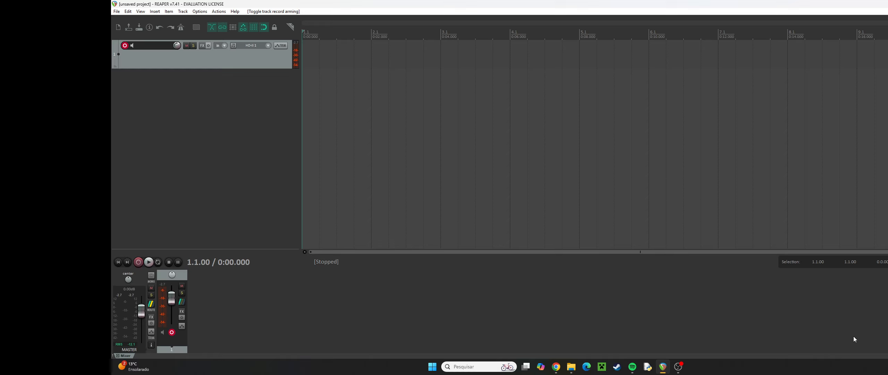
Switch to the Windows sound settings and examine the HD-II and Logi Z207 output devices and the available input devices.
key("super+a")
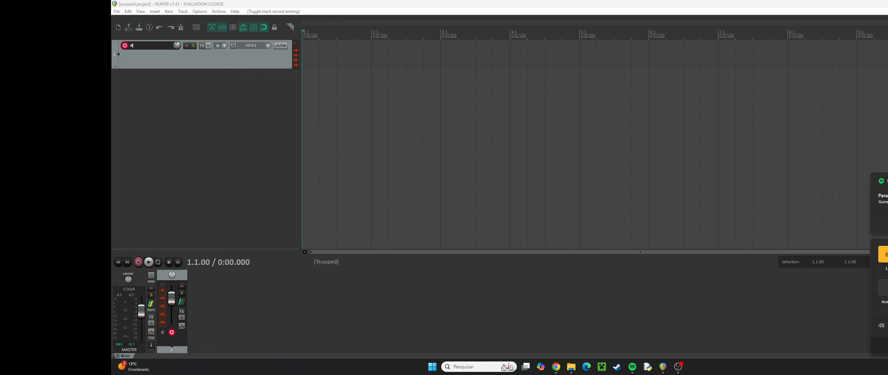
key("super+i")
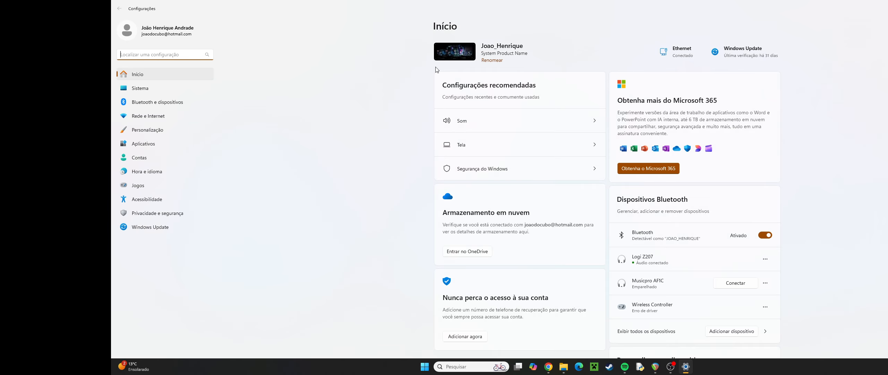
left_click(485, 130)
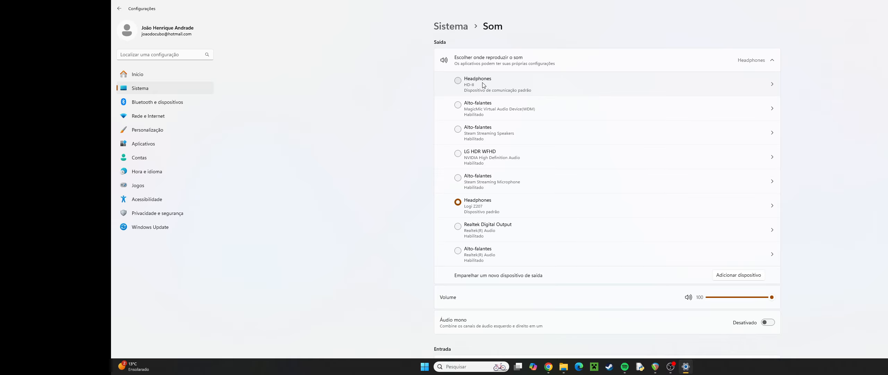
left_click(460, 82)
left_click(459, 203)
scroll(478, 139, "down", 6)
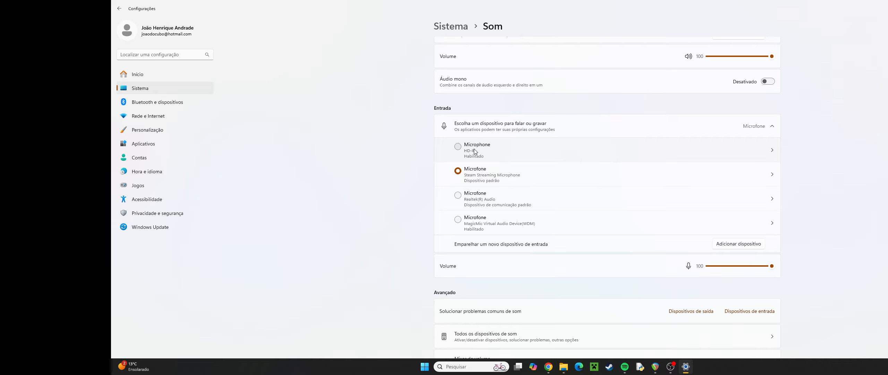
scroll(475, 150, "up", 6)
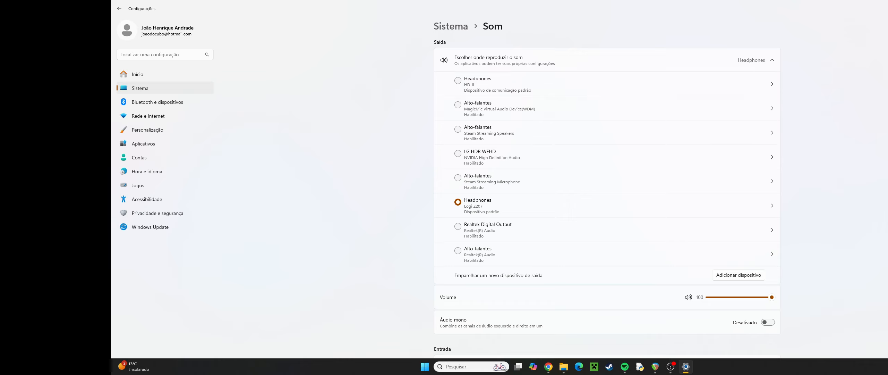
key("alt+F4")
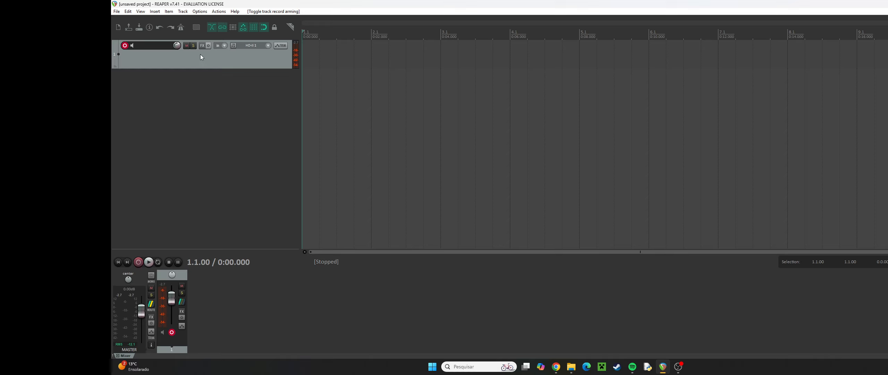
In REAPER's audio device preferences, set the output range from HD Audio output 1 to HD Audio output 2.
left_click(199, 12)
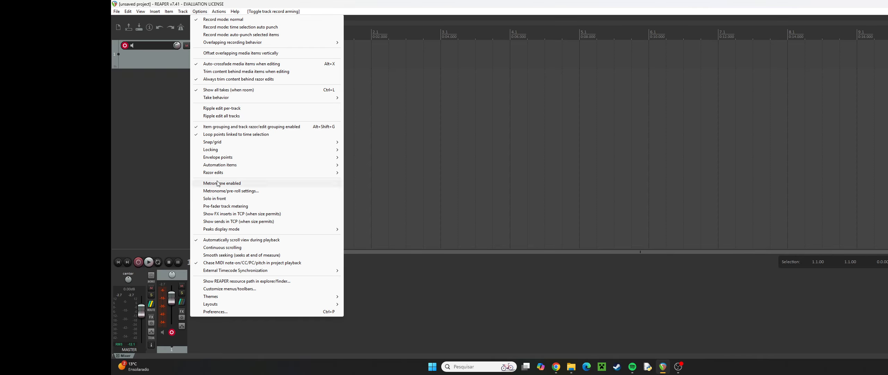
left_click(217, 311)
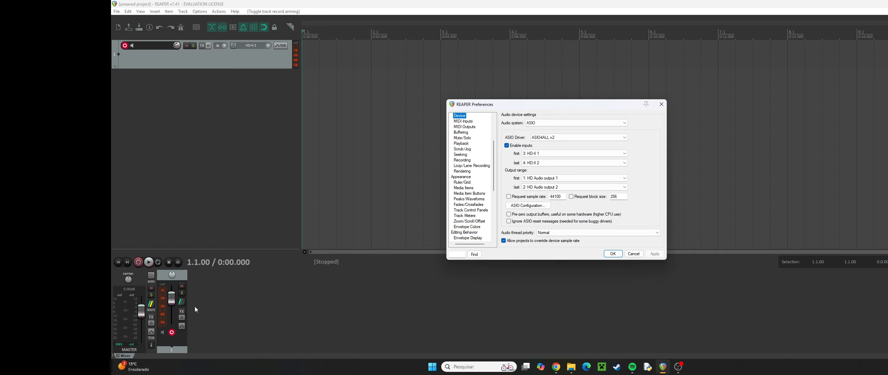
left_click(556, 178)
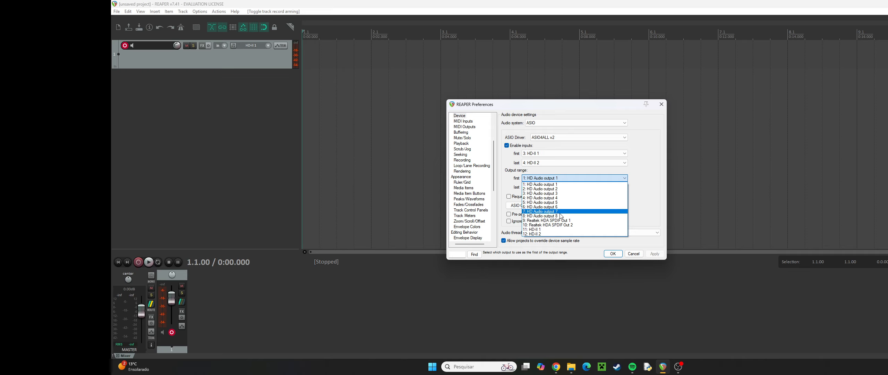
left_click(562, 181)
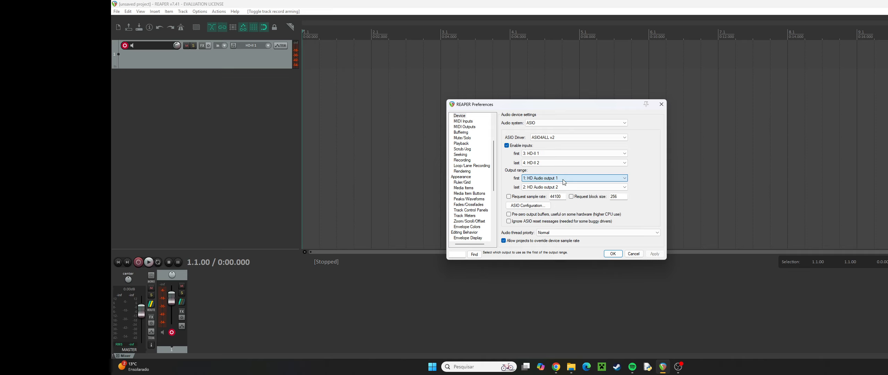
left_click(568, 187)
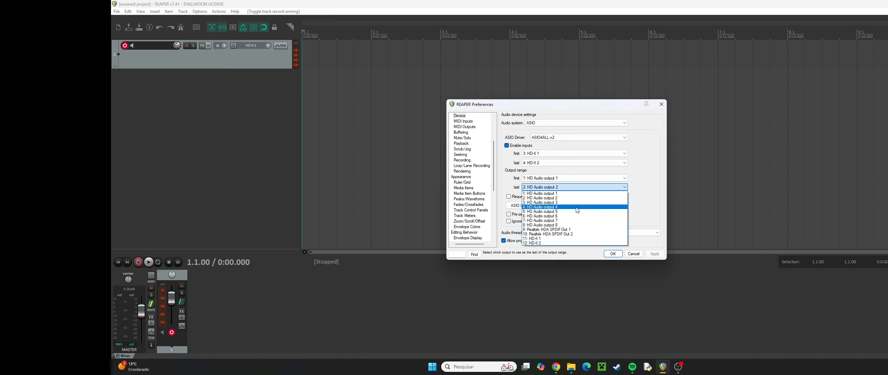
left_click(570, 197)
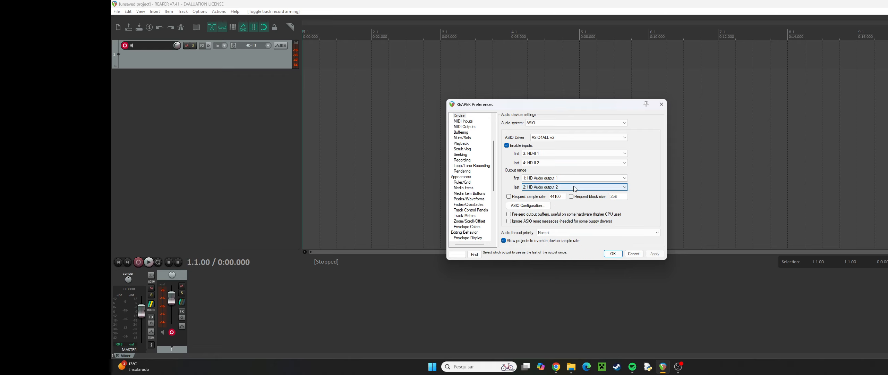
Try HD Audio output 3 as the first and HD Audio output 4 as the last channel of the output range.
left_click(555, 178)
left_click(557, 179)
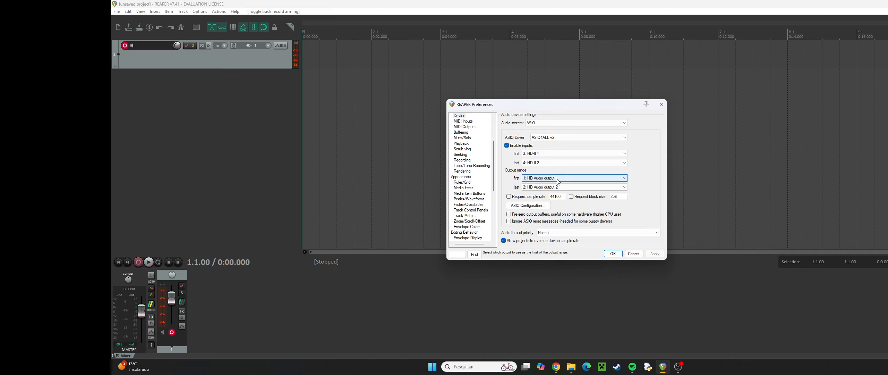
left_click(557, 179)
left_click(557, 179)
left_click(562, 189)
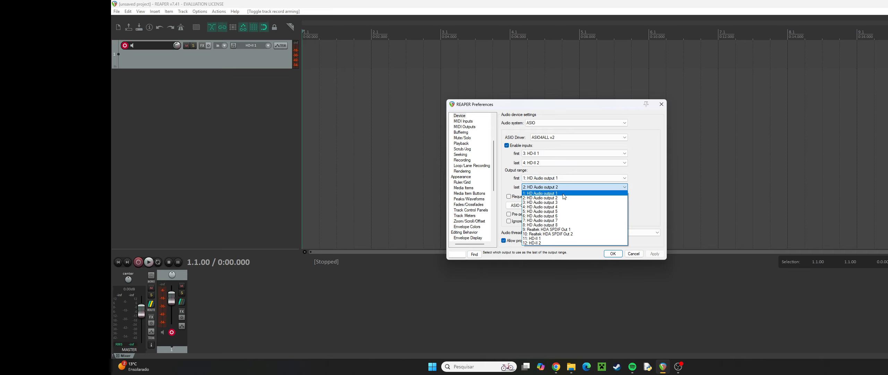
left_click(562, 186)
left_click(563, 178)
left_click(566, 193)
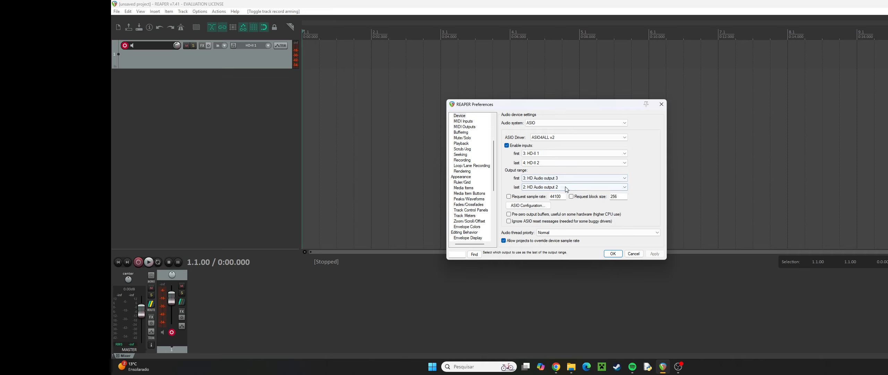
left_click(567, 186)
left_click(567, 207)
Restore the output range to HD Audio output 1 as first and HD Audio output 2 as last.
left_click(566, 178)
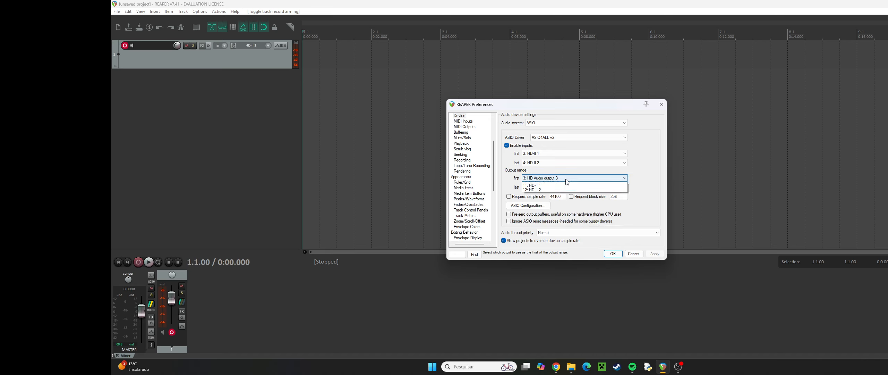
left_click(563, 183)
left_click(563, 187)
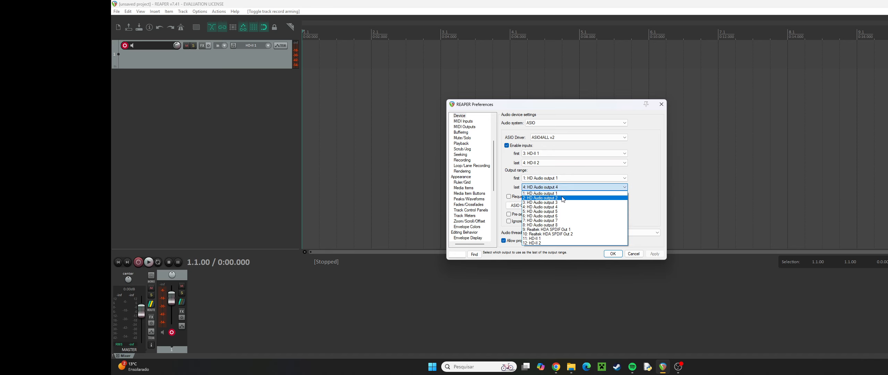
left_click(563, 197)
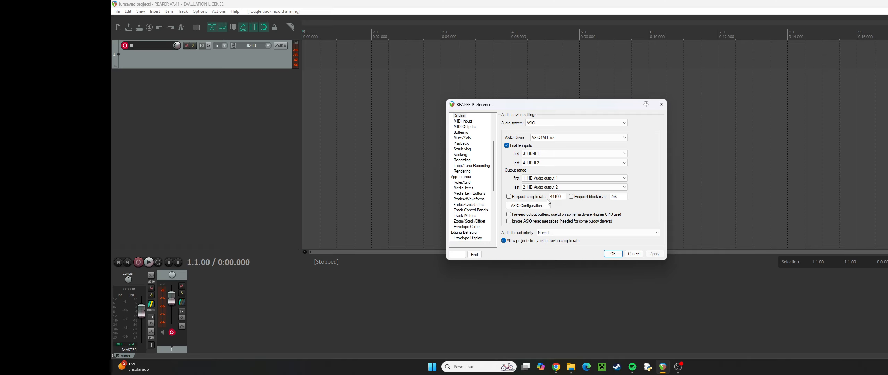
Open the ASIO4ALL configuration and examine the WDM device list, including the HD-II interface's input and output entries.
left_click(528, 206)
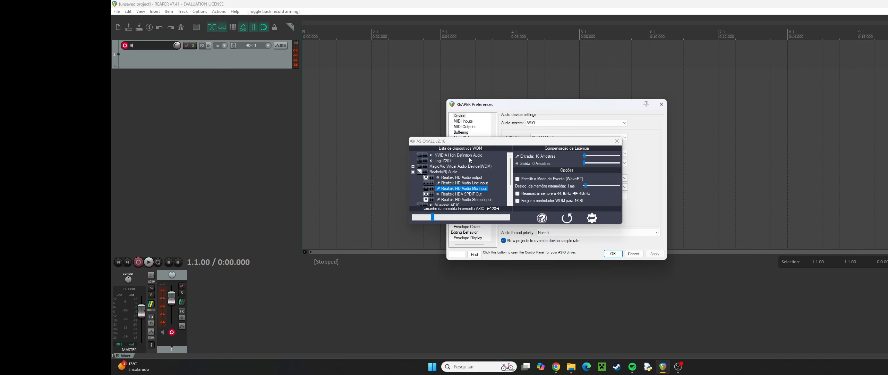
scroll(458, 162, "down", 2)
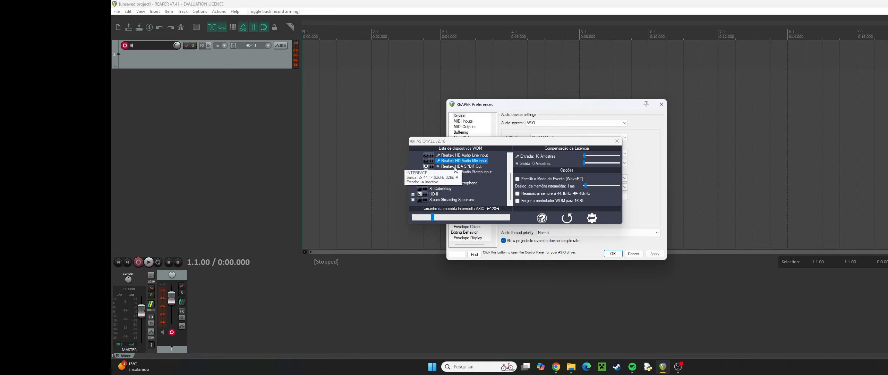
scroll(458, 181, "up", 2)
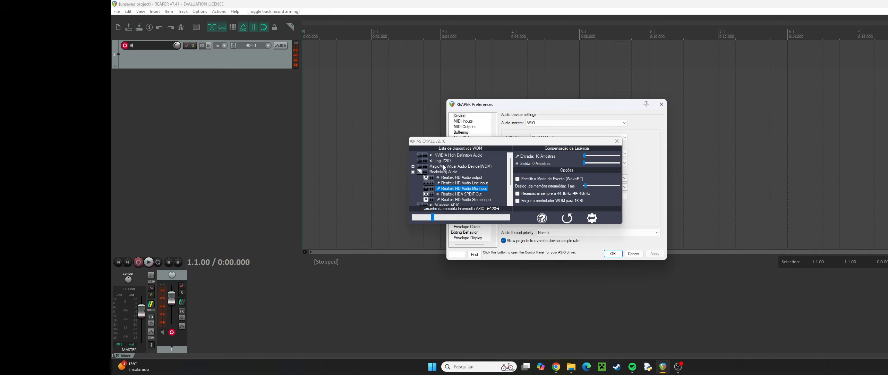
left_click(413, 172)
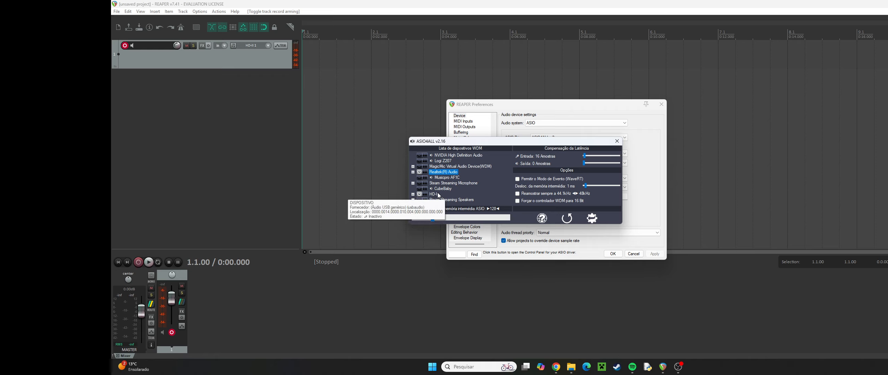
left_click(413, 195)
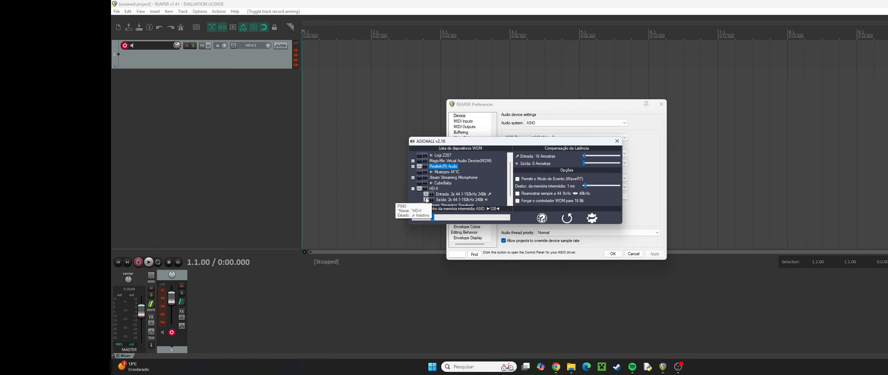
left_click(413, 188)
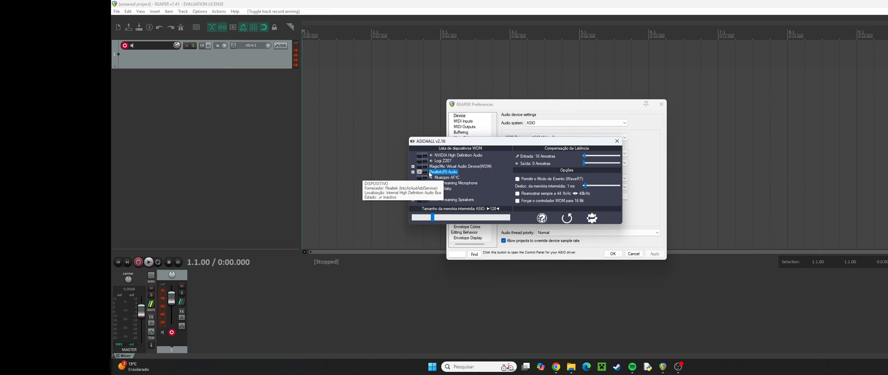
Select the Realtek HD Audio Stereo input under Realtek(R) Audio and close the ASIO4ALL configuration.
left_click(413, 171)
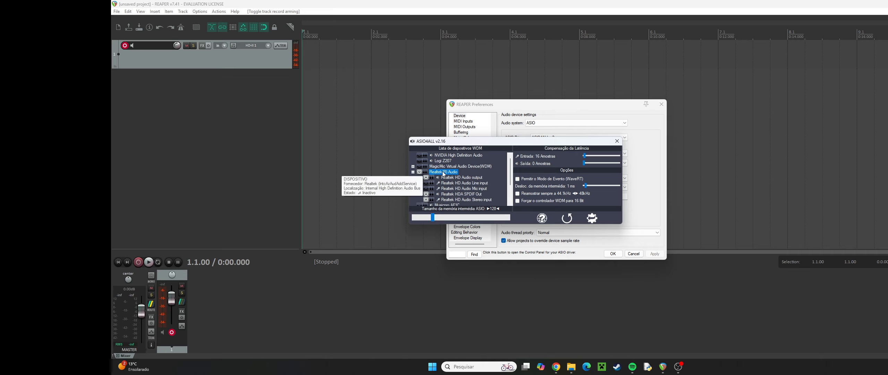
scroll(458, 188, "down", 1)
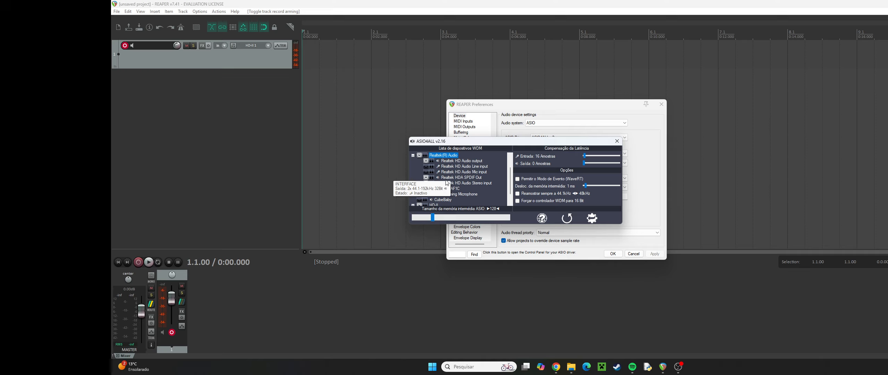
left_click(429, 183)
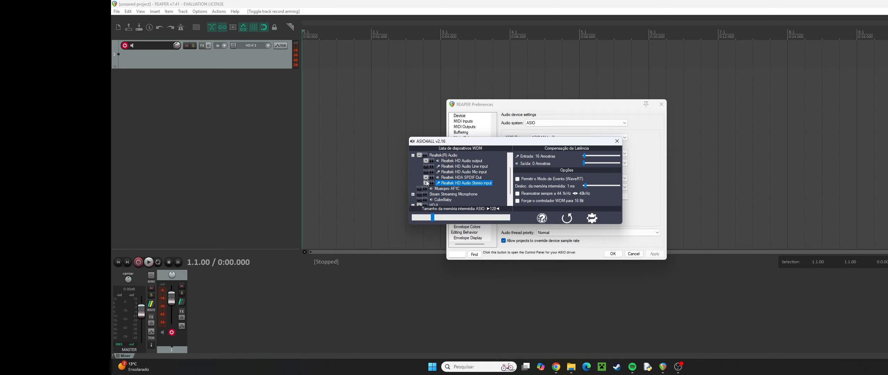
left_click(413, 156)
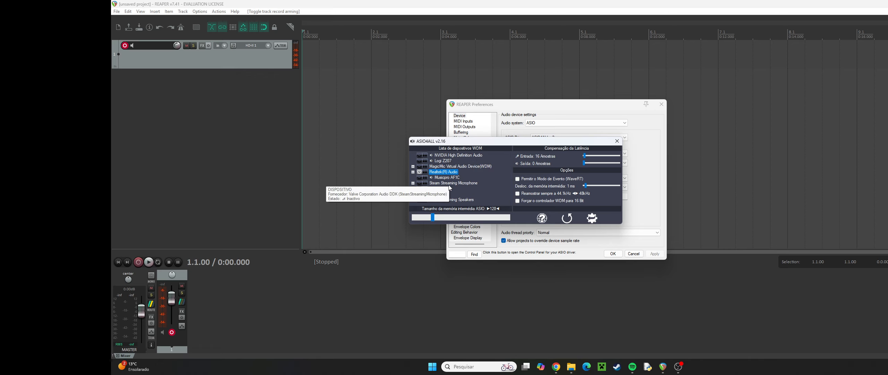
left_click(617, 141)
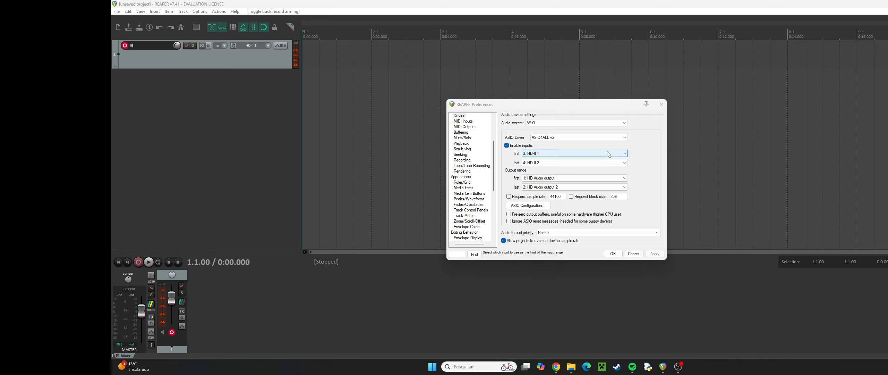
Accept the audio device preferences, and recheck their input and output ranges.
left_click(618, 255)
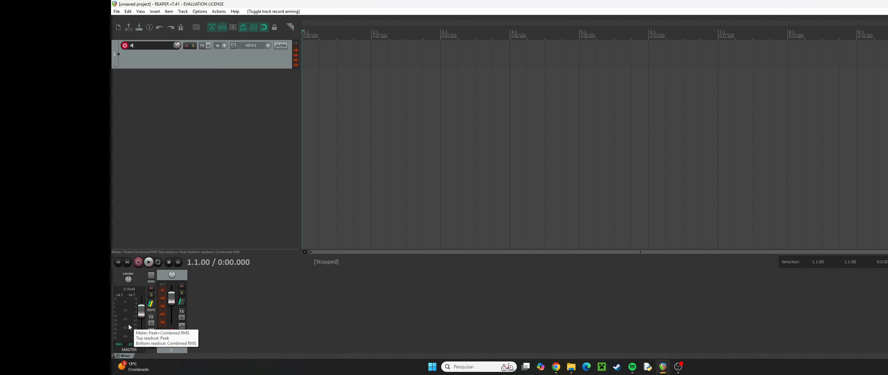
key("ctrl+p")
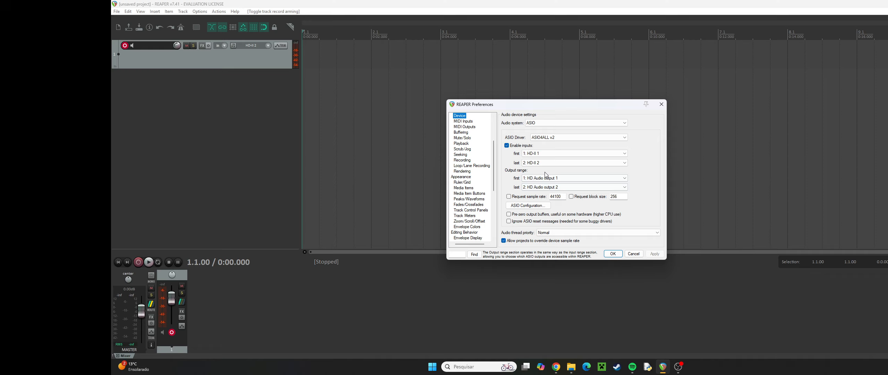
left_click(612, 254)
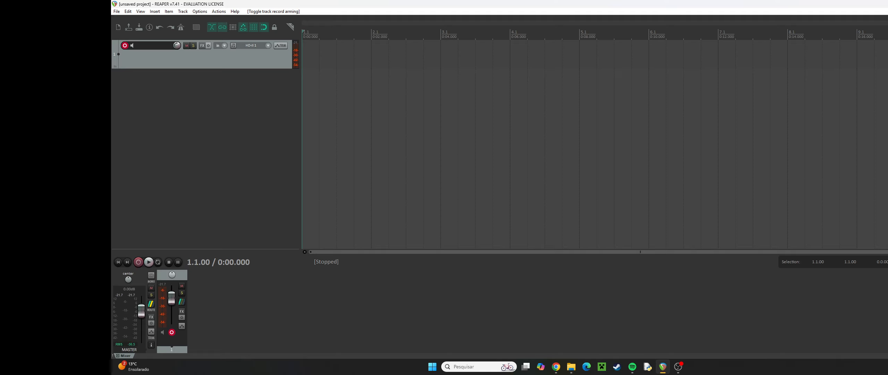
Review the output and input devices in the Windows sound settings again and return to REAPER.
key("super+a")
key("super+i")
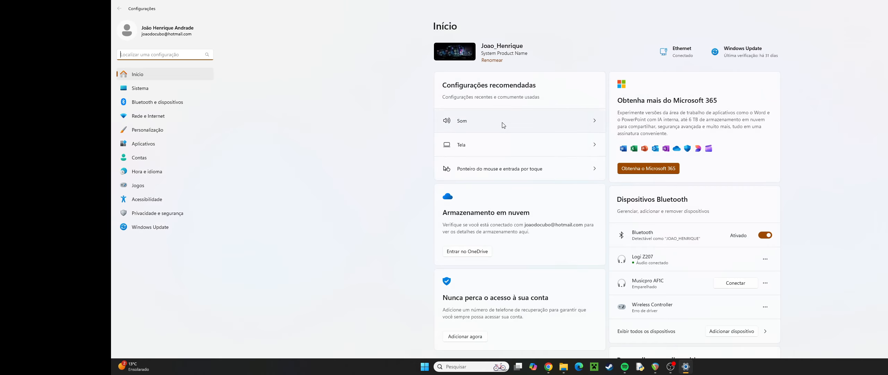
left_click(503, 125)
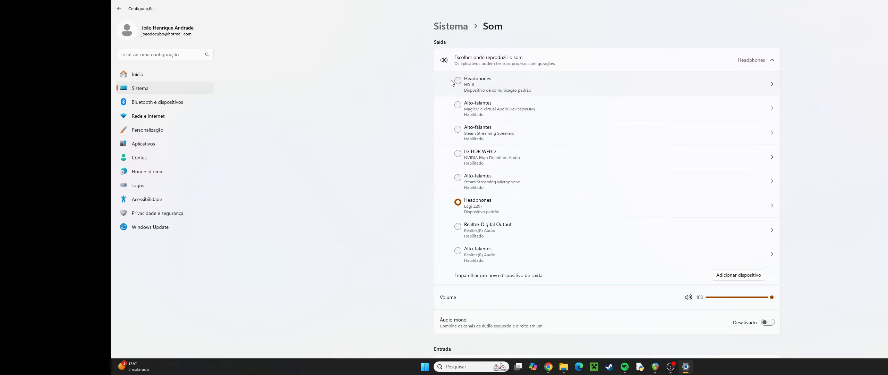
scroll(482, 90, "down", 5)
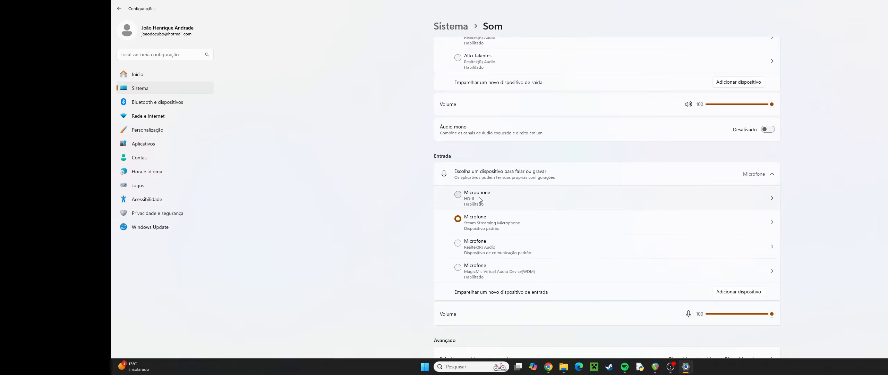
scroll(481, 199, "up", 5)
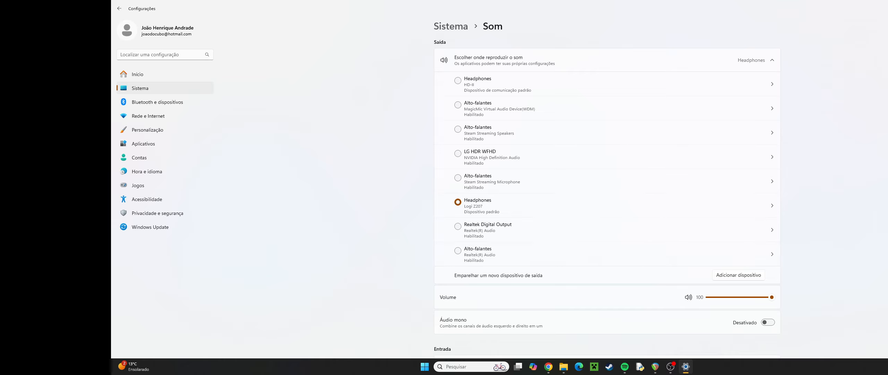
key("alt+F4")
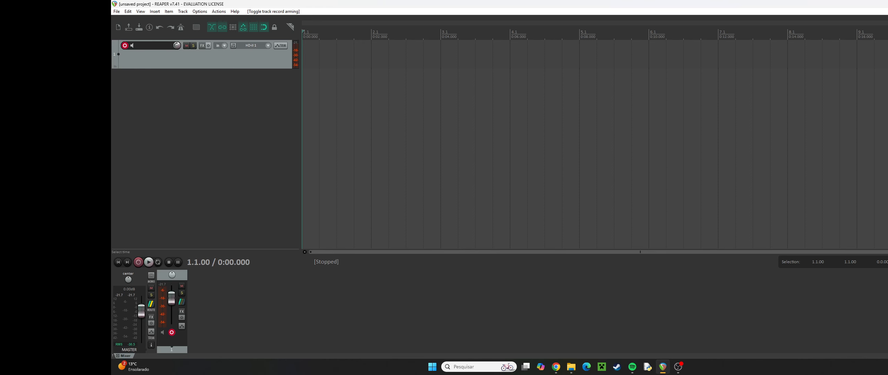